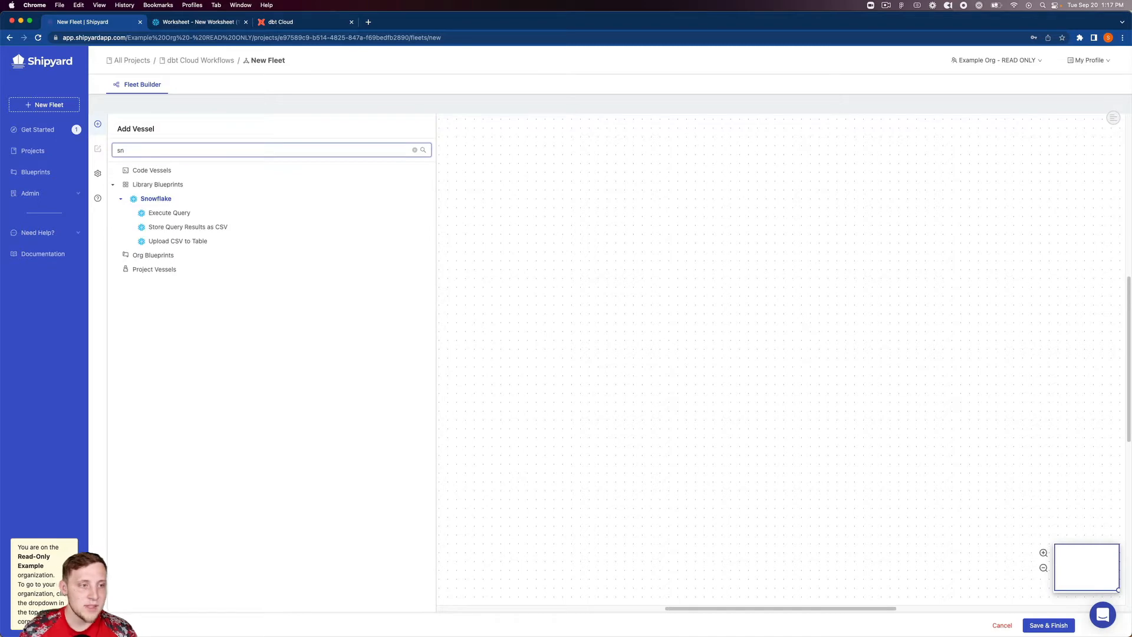
- Add a Snowflake Execute Query vessel to the fleet and name it "Verify Data Load"
{"action": "left_click", "coordinate": [162, 217]}
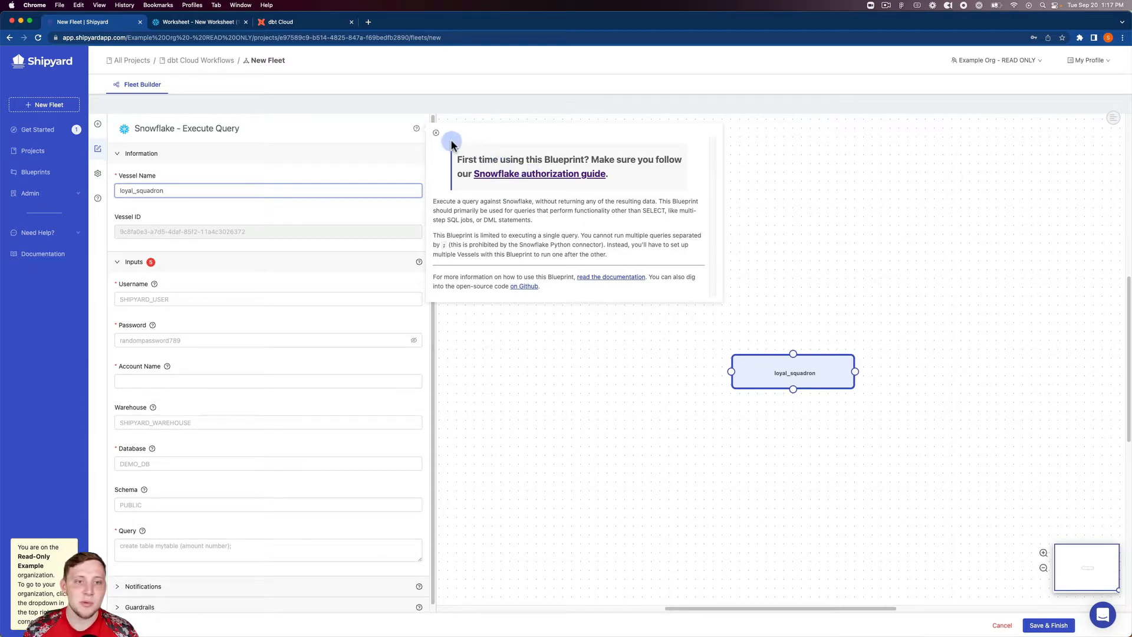
{"action": "left_click", "coordinate": [436, 132]}
{"action": "triple_click", "coordinate": [323, 193]}
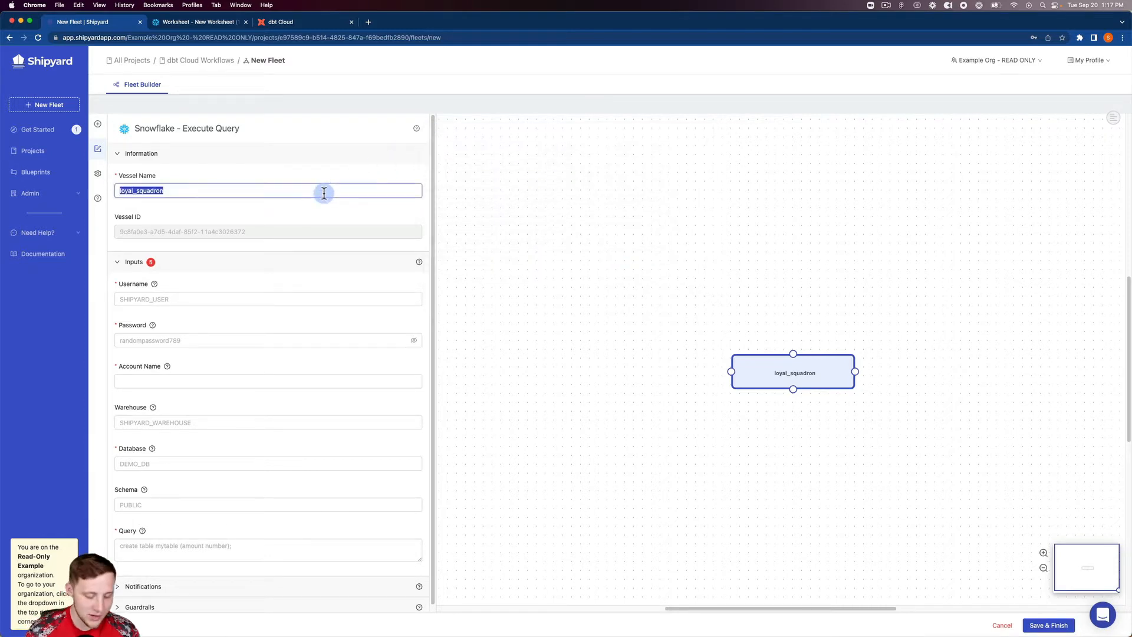
{"action": "type", "text": "E"}
{"action": "key", "text": "BackSpace"}
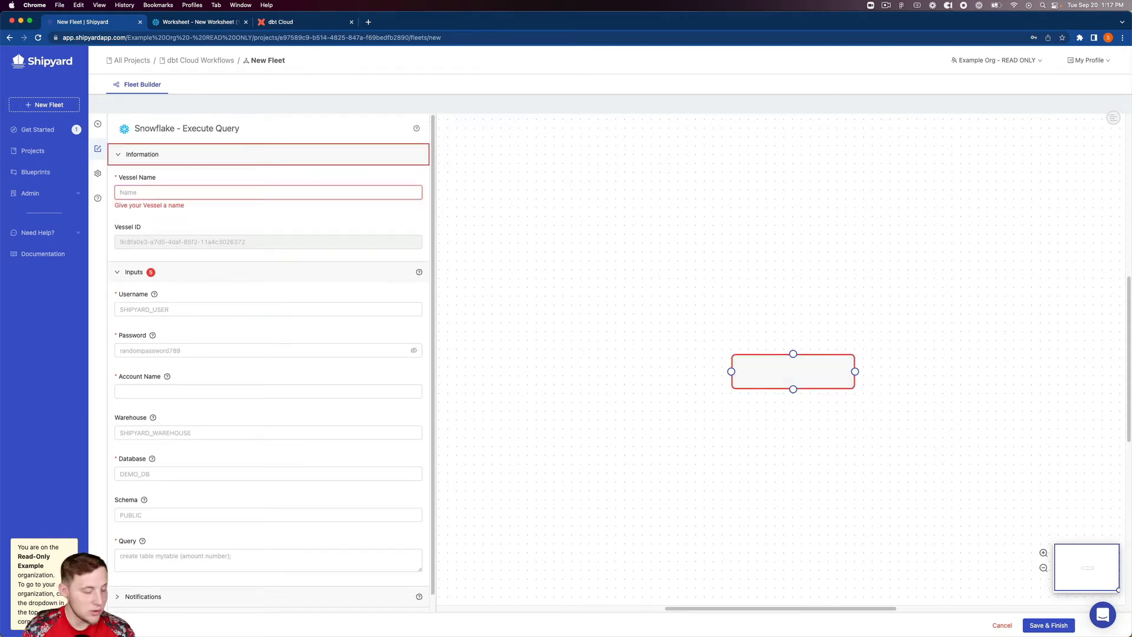
{"action": "type", "text": "Verify D"}
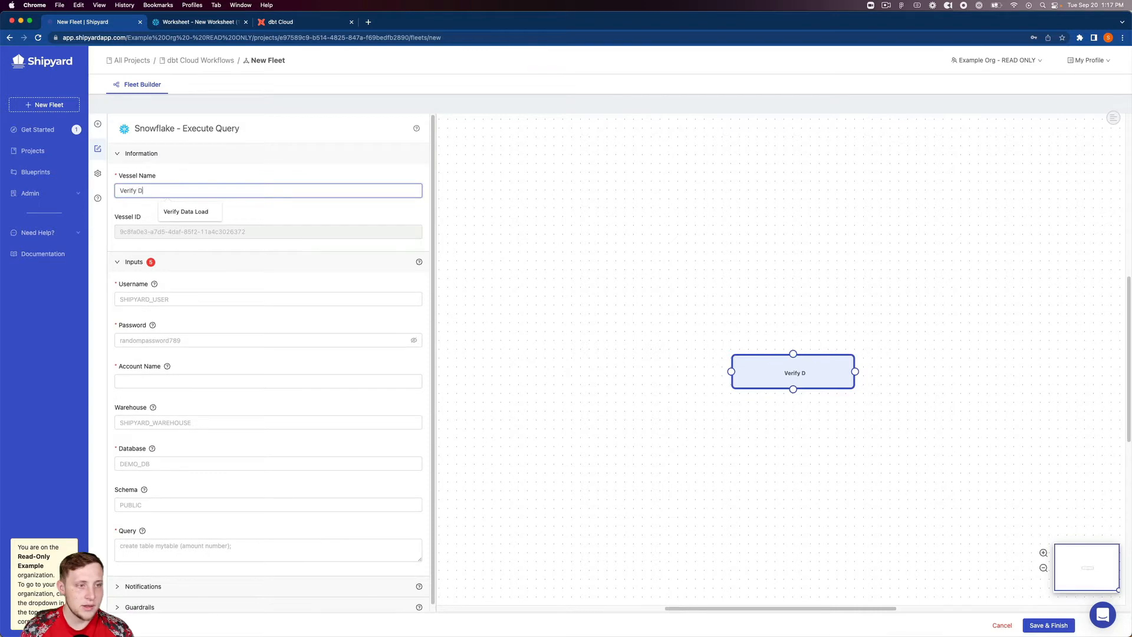
{"action": "type", "text": "ata Load"}
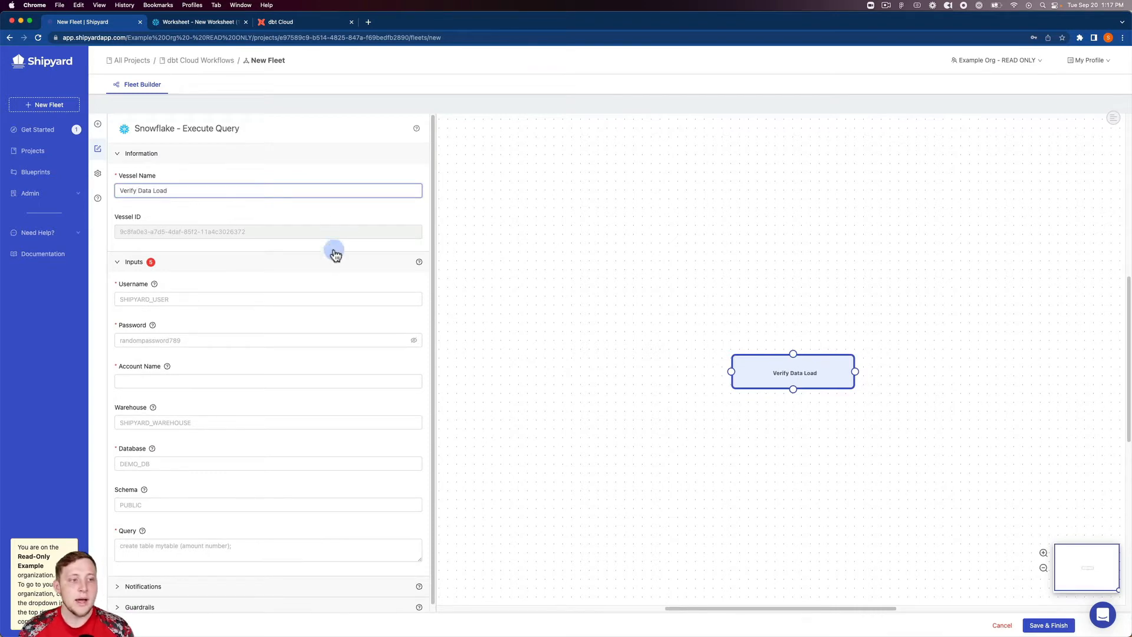
- Fill in the Snowflake username, the account password and the account name for the Verify Data Load vessel
{"action": "left_click", "coordinate": [308, 297]}
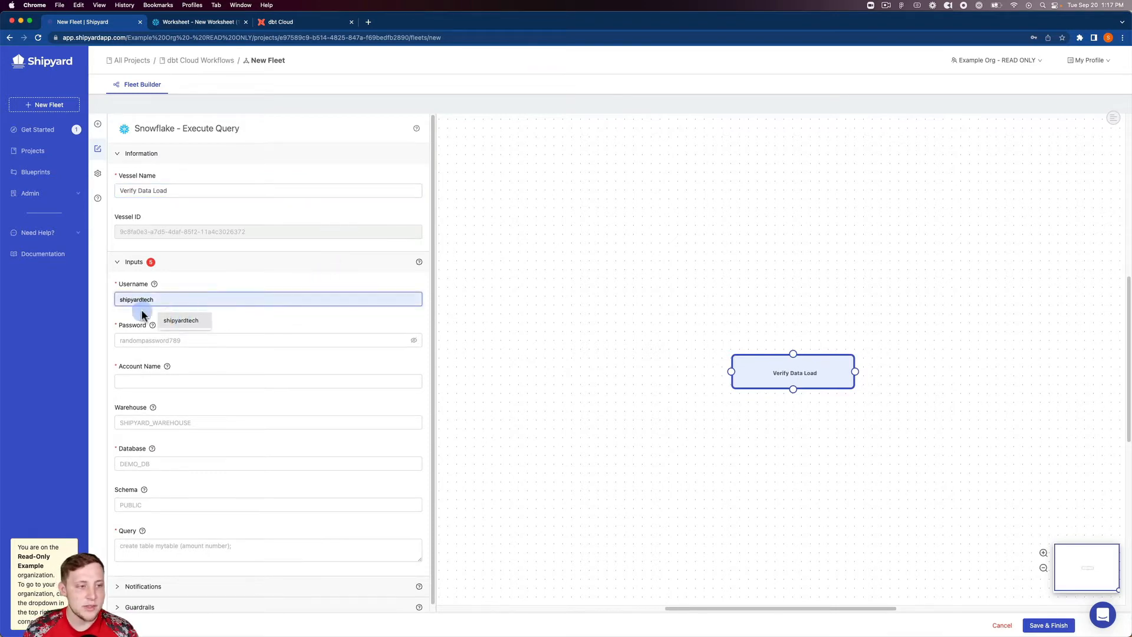
{"action": "left_click", "coordinate": [171, 318]}
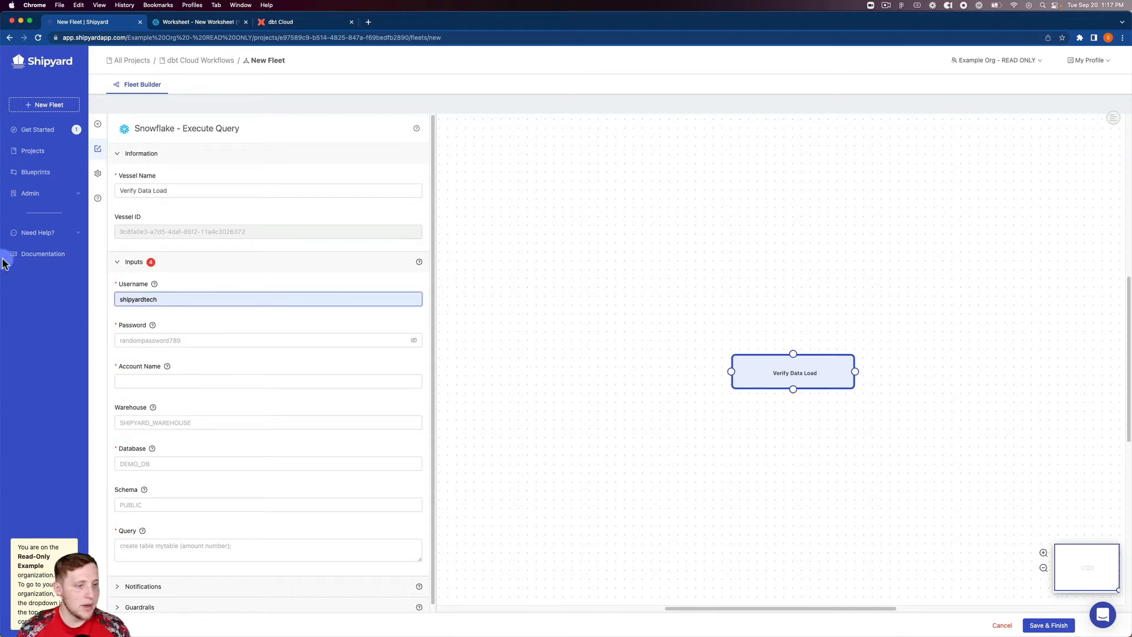
{"action": "left_click", "coordinate": [223, 336]}
{"action": "left_click", "coordinate": [209, 361]}
{"action": "left_click", "coordinate": [204, 382]}
{"action": "left_click", "coordinate": [187, 402]}
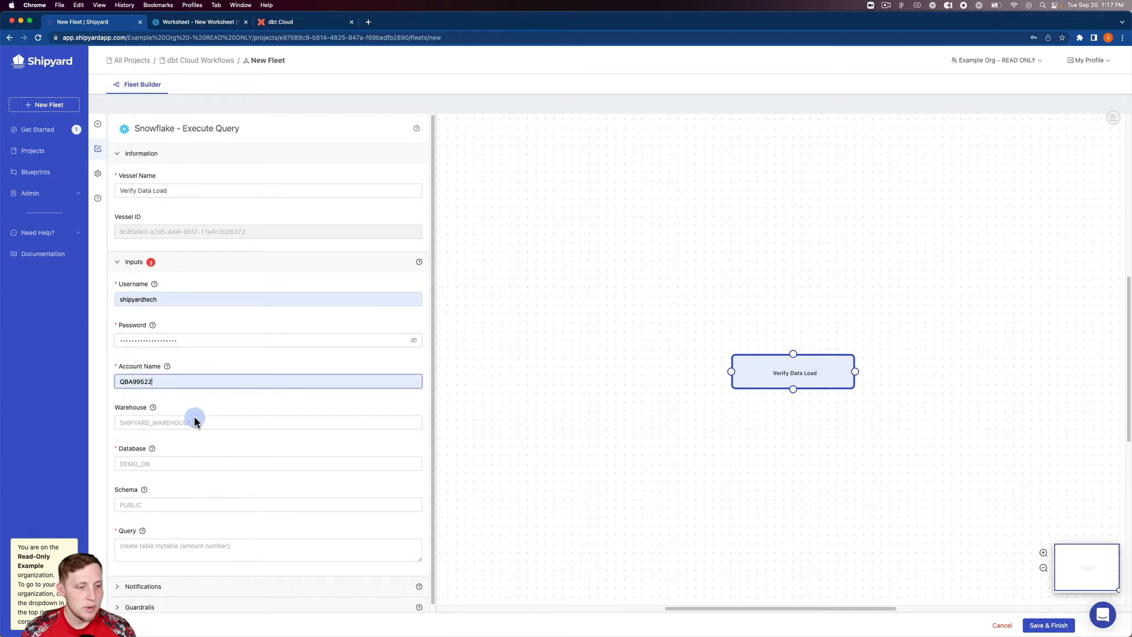
- Set the warehouse to TEST_WH, the database to SNOWFLAKE_SAMPLE_DATA and the schema to PUBLIC
{"action": "left_click", "coordinate": [192, 422]}
{"action": "type", "text": "TEST_WH"}
{"action": "left_click", "coordinate": [172, 471]}
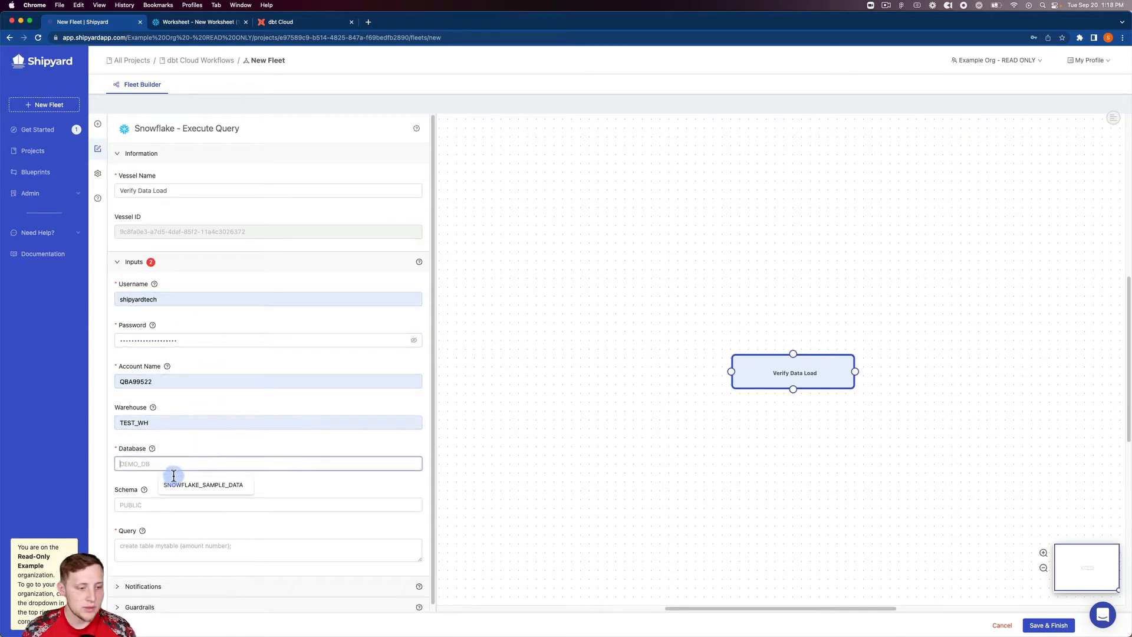
{"action": "left_click", "coordinate": [184, 483]}
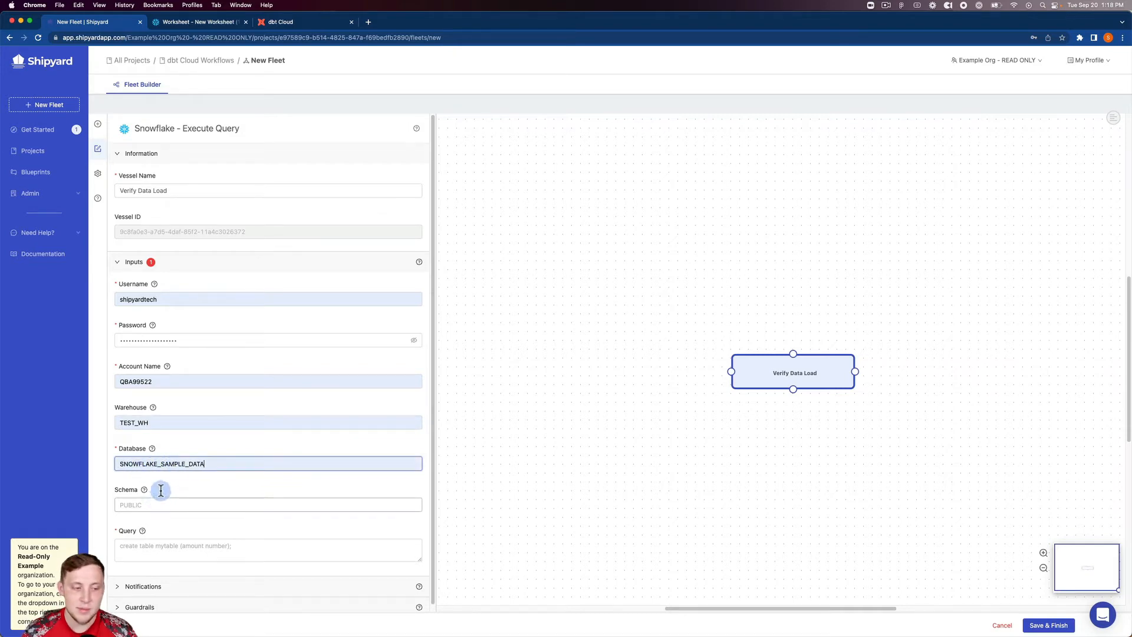
{"action": "left_click", "coordinate": [141, 506]}
{"action": "left_click", "coordinate": [169, 523]}
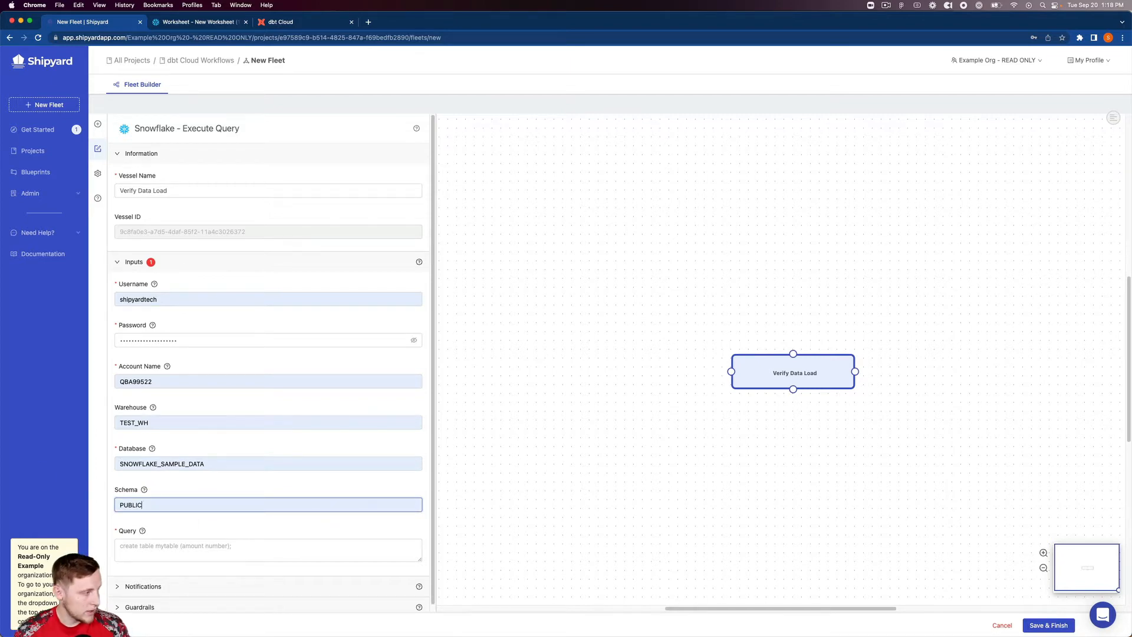
- Enter a SELECT * query on tpch_sf100.orders for O_TOTALPRICE > 250000, O_ORDERDATE year 1994 and month 1, and O_ORDERPRIORITY '1-URGENT', and move the vessel up-left
{"action": "left_click", "coordinate": [189, 551]}
{"action": "type", "text": "SELECT * from tpch_sf100.orders WHERE O_TOTALPRICE > 550000 and extract(YEAR FROM O_ORDERDATE) = 1994 and extract(MONTH FROM O_ORDERDATE) = 1 and O_ORDERPRIORITY = '1-URGENT'"}
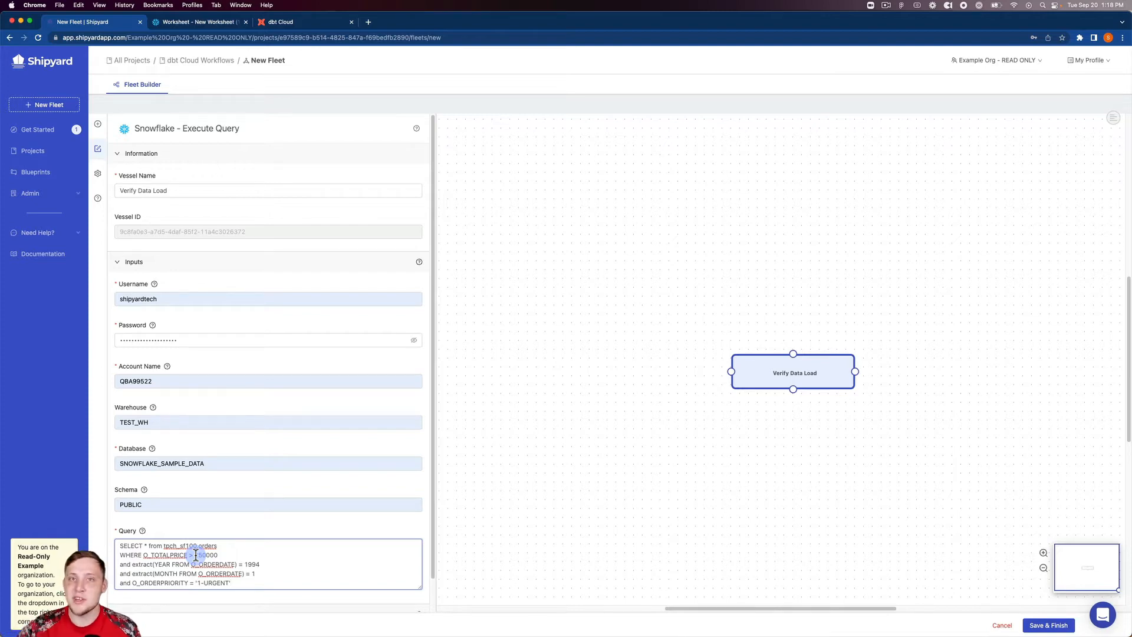
{"action": "left_click_drag", "start_coordinate": [852, 358], "coordinate": [606, 242]}
- Expand and review the notification and guardrail settings of the Verify Data Load vessel
{"action": "scroll", "coordinate": [169, 264], "scroll_direction": "down", "scroll_amount": 1}
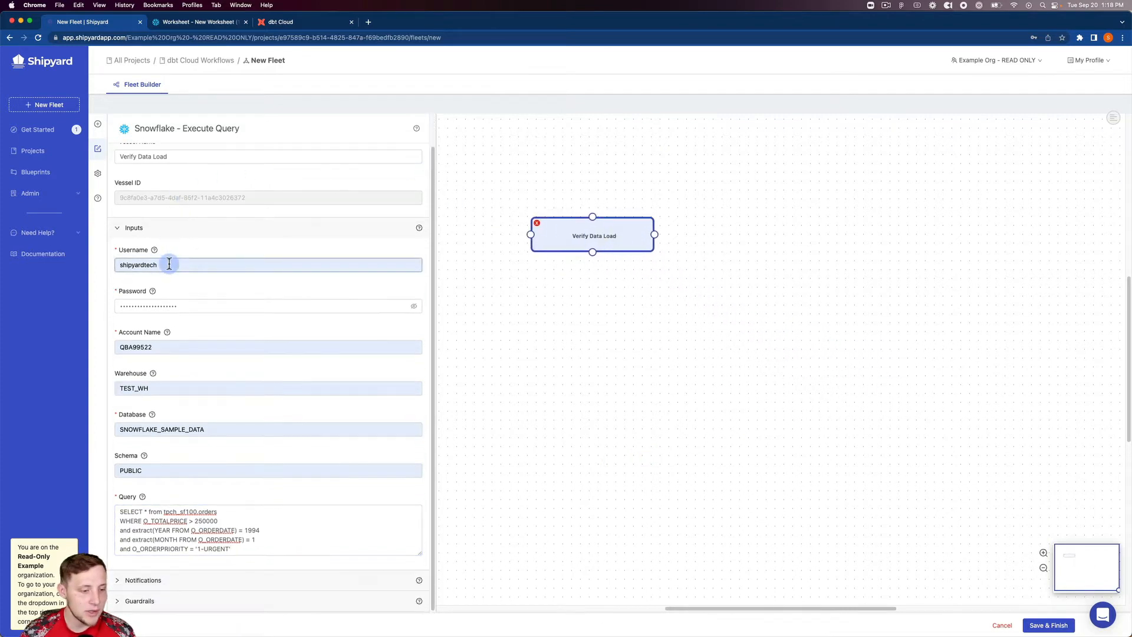
{"action": "left_click", "coordinate": [202, 577]}
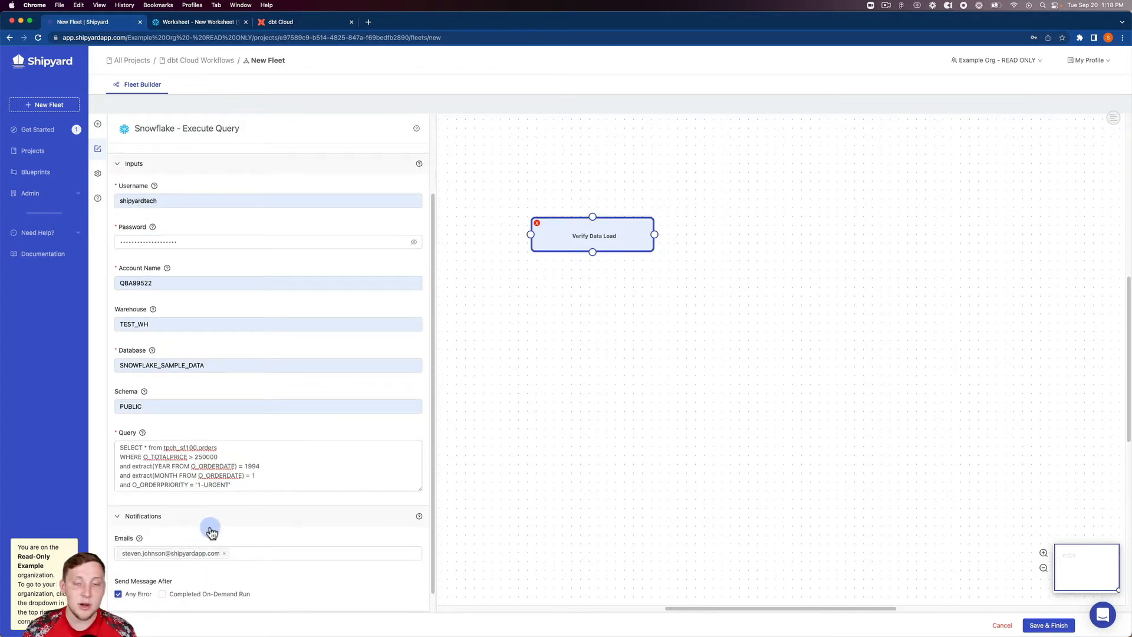
{"action": "scroll", "coordinate": [218, 534], "scroll_direction": "down", "scroll_amount": 1}
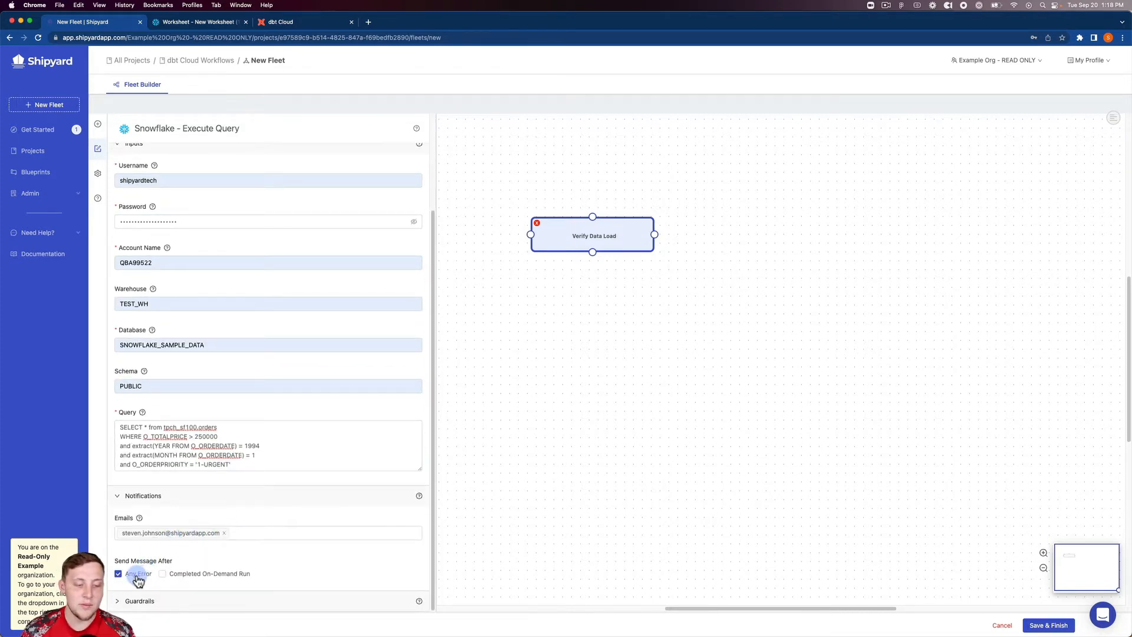
{"action": "left_click", "coordinate": [190, 592]}
{"action": "scroll", "coordinate": [189, 554], "scroll_direction": "down", "scroll_amount": 6}
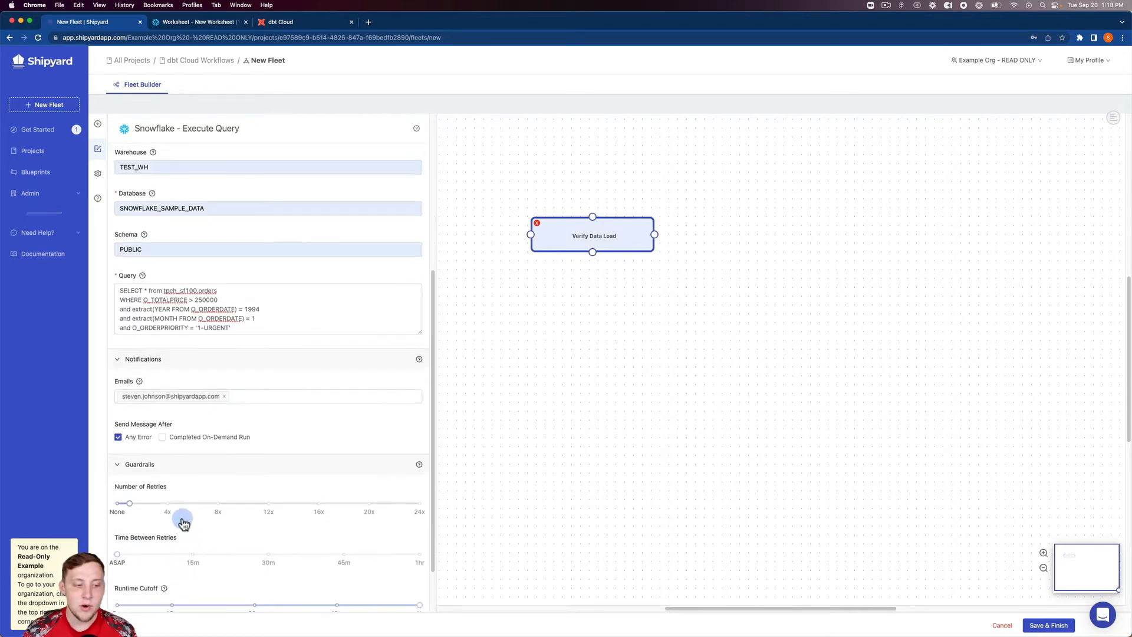
{"action": "scroll", "coordinate": [172, 506], "scroll_direction": "down", "scroll_amount": 1}
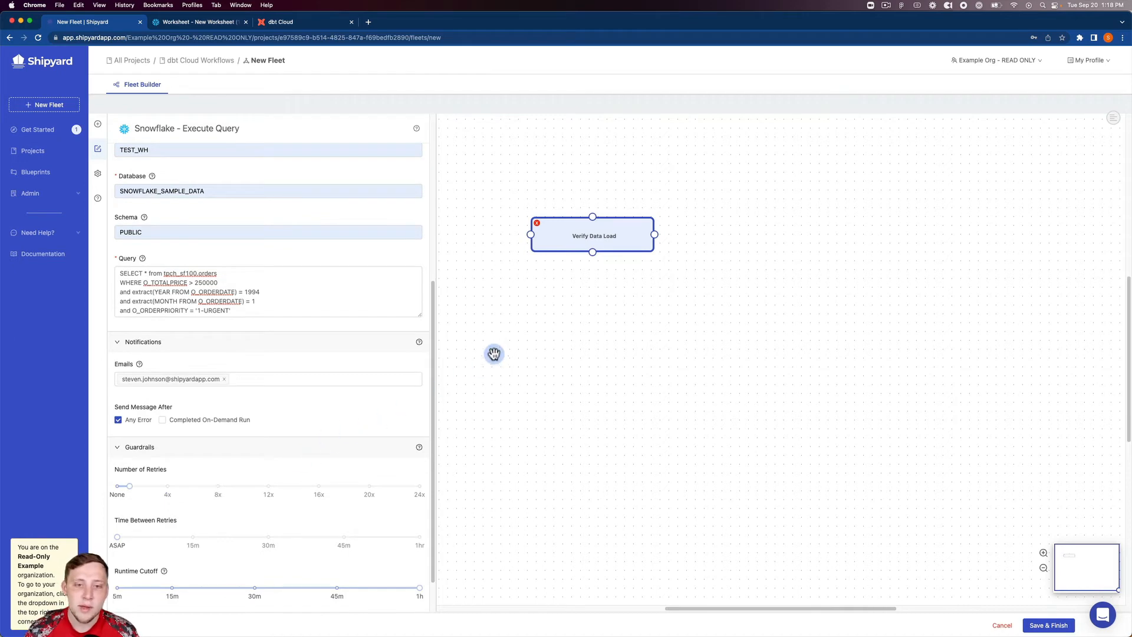
- Find the dbt Cloud Execute Job blueprint, add it as a vessel and name it "Execute dbt Cloud Job"
{"action": "left_click", "coordinate": [98, 123]}
{"action": "left_click", "coordinate": [156, 153]}
{"action": "type", "text": "dbt"}
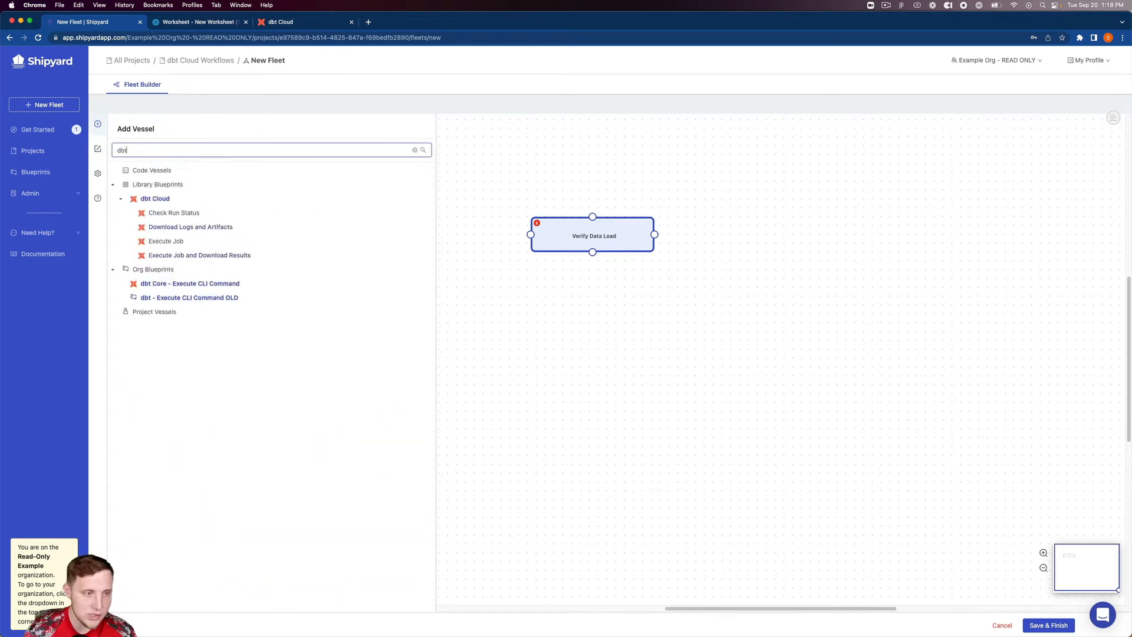
{"action": "type", "text": " cl"}
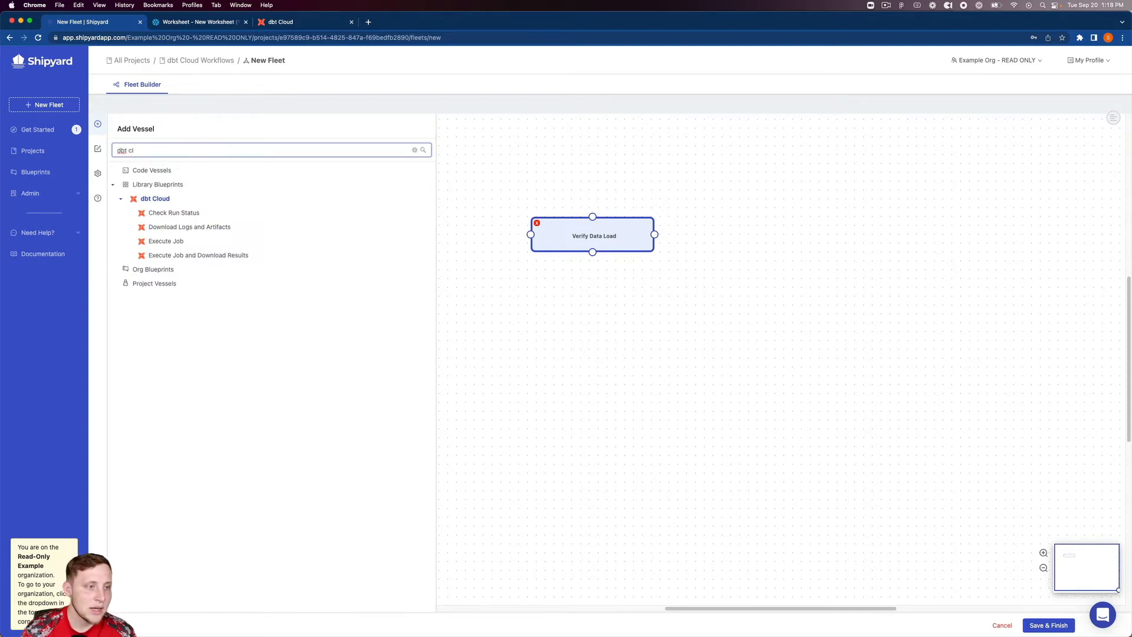
{"action": "left_click", "coordinate": [210, 247]}
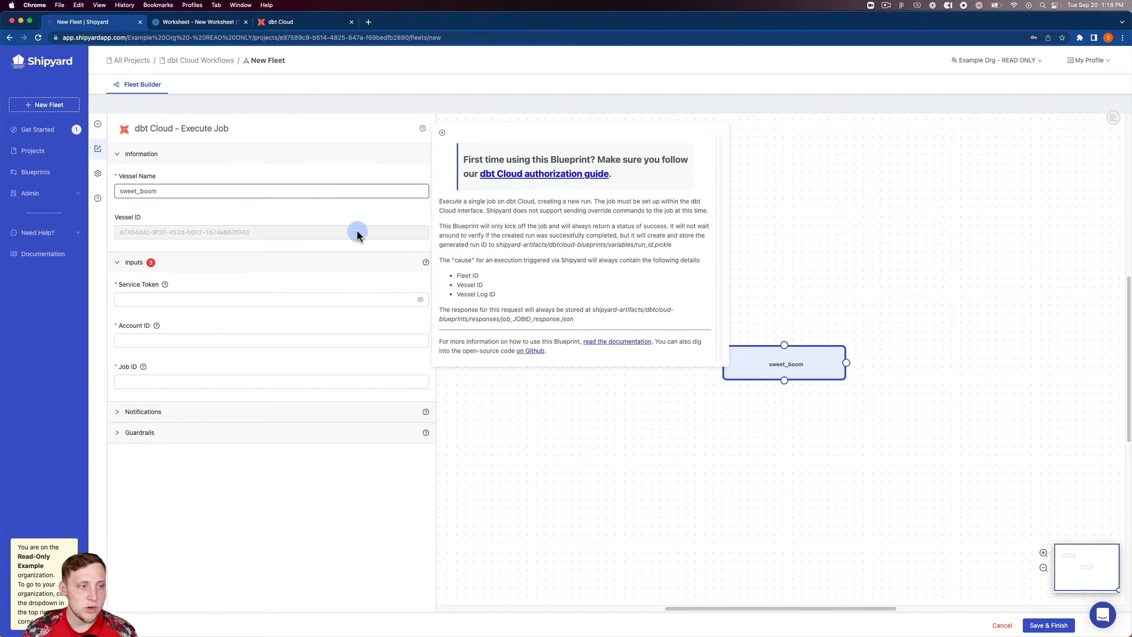
{"action": "left_click", "coordinate": [241, 195]}
{"action": "triple_click", "coordinate": [241, 193]}
{"action": "type", "text": "Execu"}
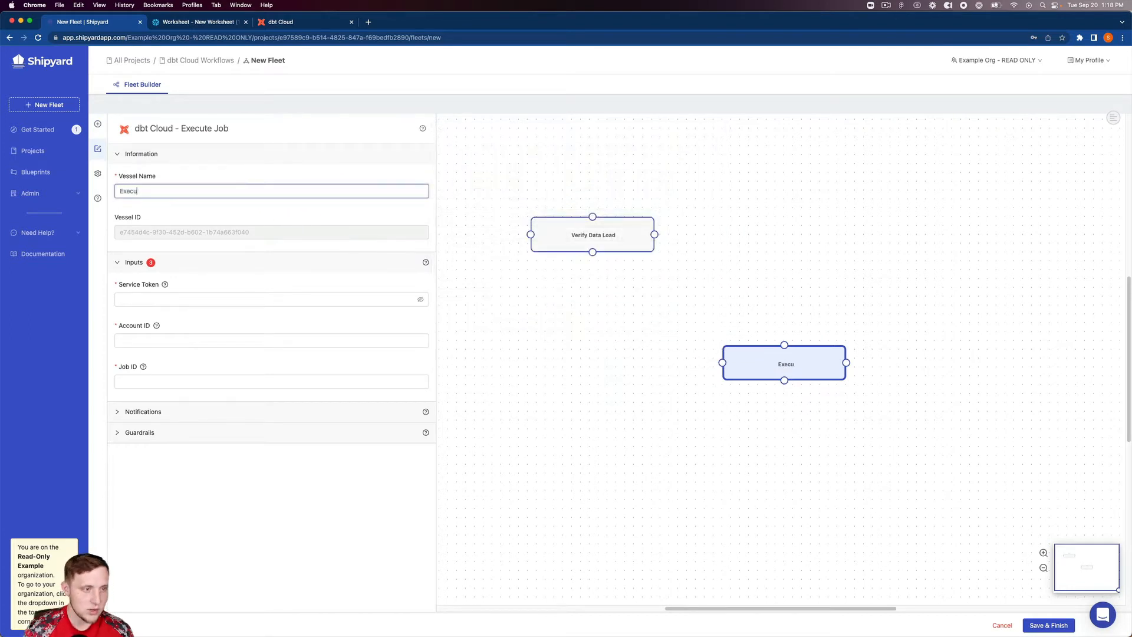
{"action": "type", "text": "te dbt Cloud Job"}
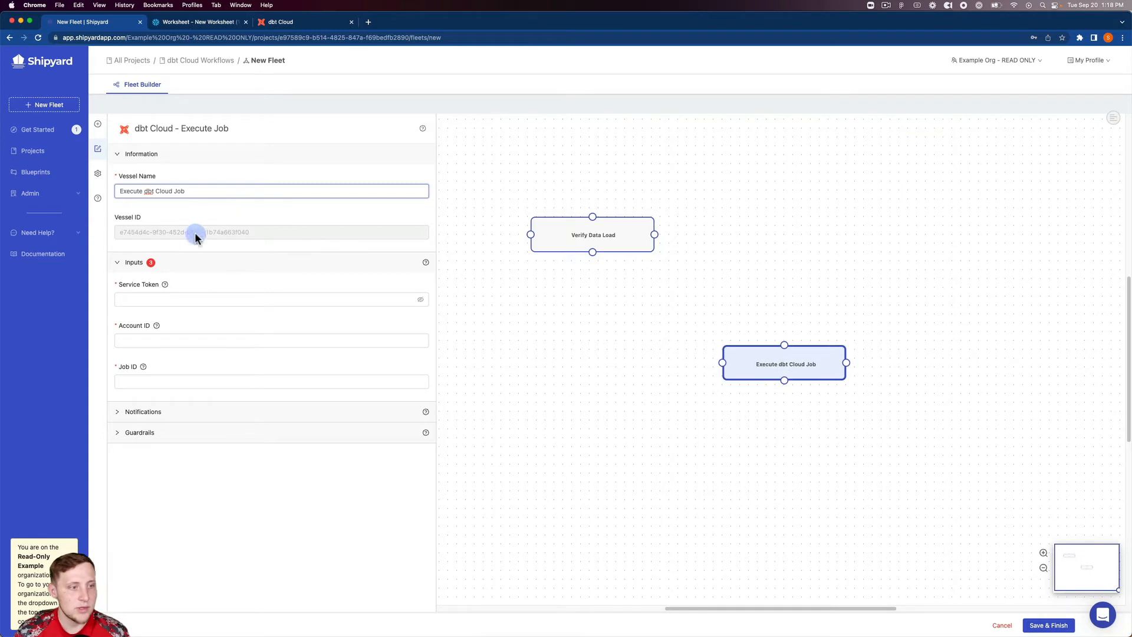
- Paste the dbt Cloud service token, fill in the account ID and set the job ID to 24990
{"action": "left_click", "coordinate": [184, 299]}
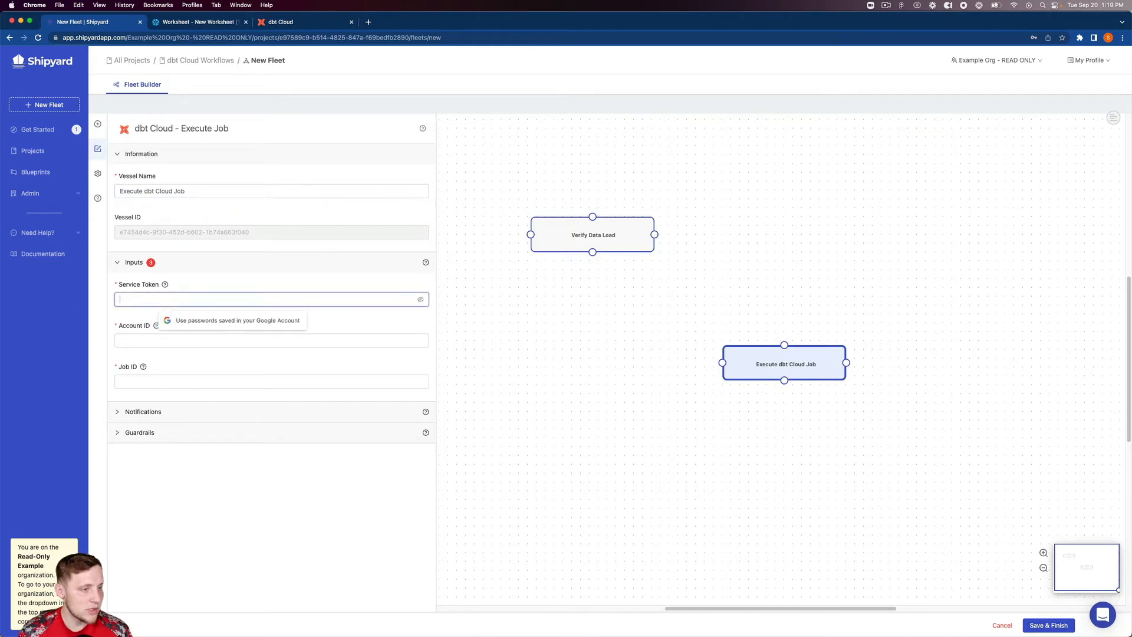
{"action": "key", "text": "super+v"}
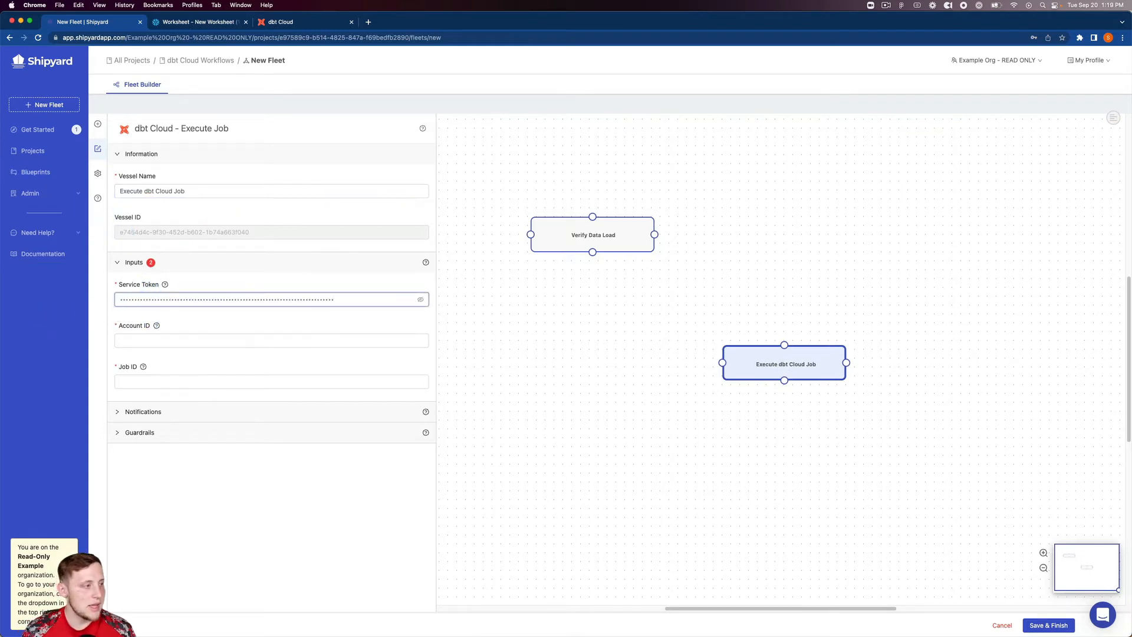
{"action": "left_click", "coordinate": [134, 343]}
{"action": "type", "text": "19812"}
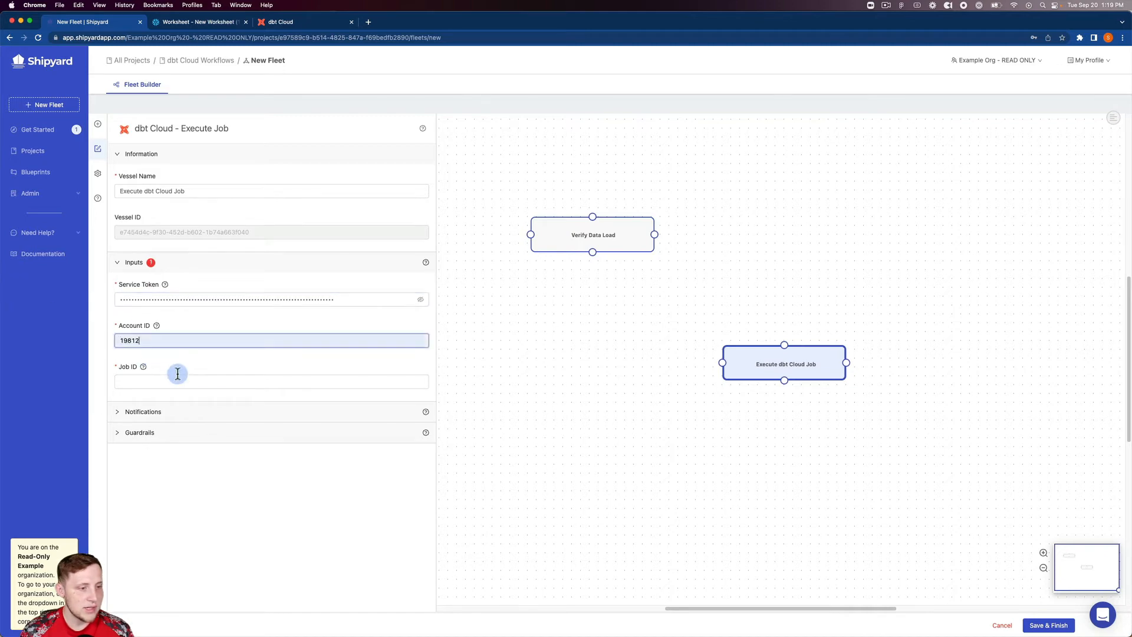
{"action": "left_click", "coordinate": [178, 381]}
{"action": "left_click", "coordinate": [183, 403]}
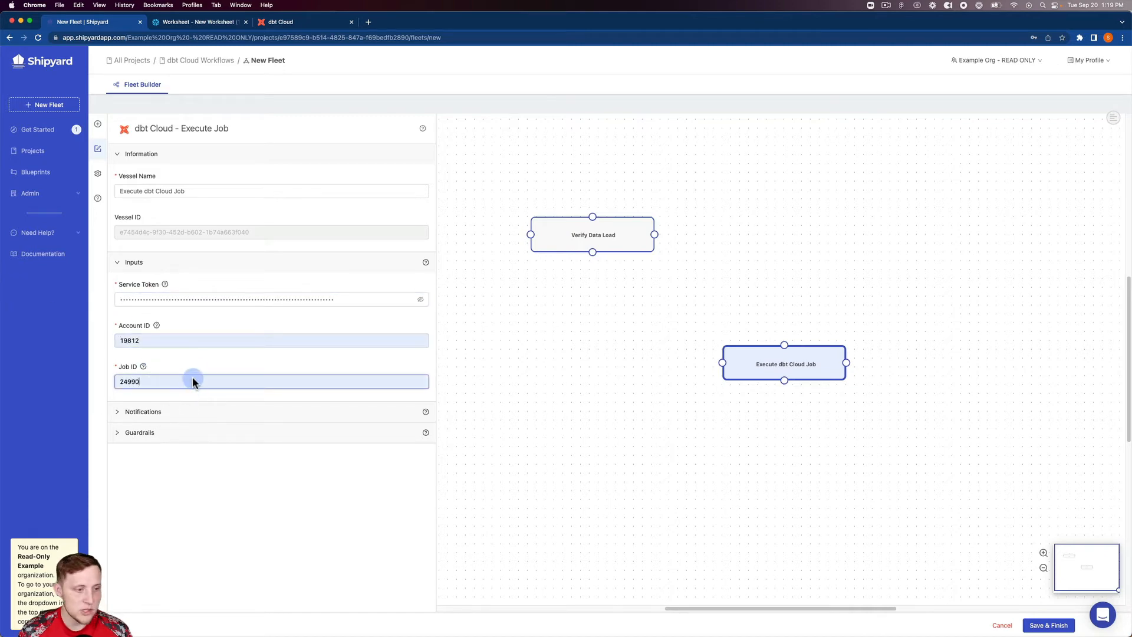
{"action": "left_click", "coordinate": [199, 360]}
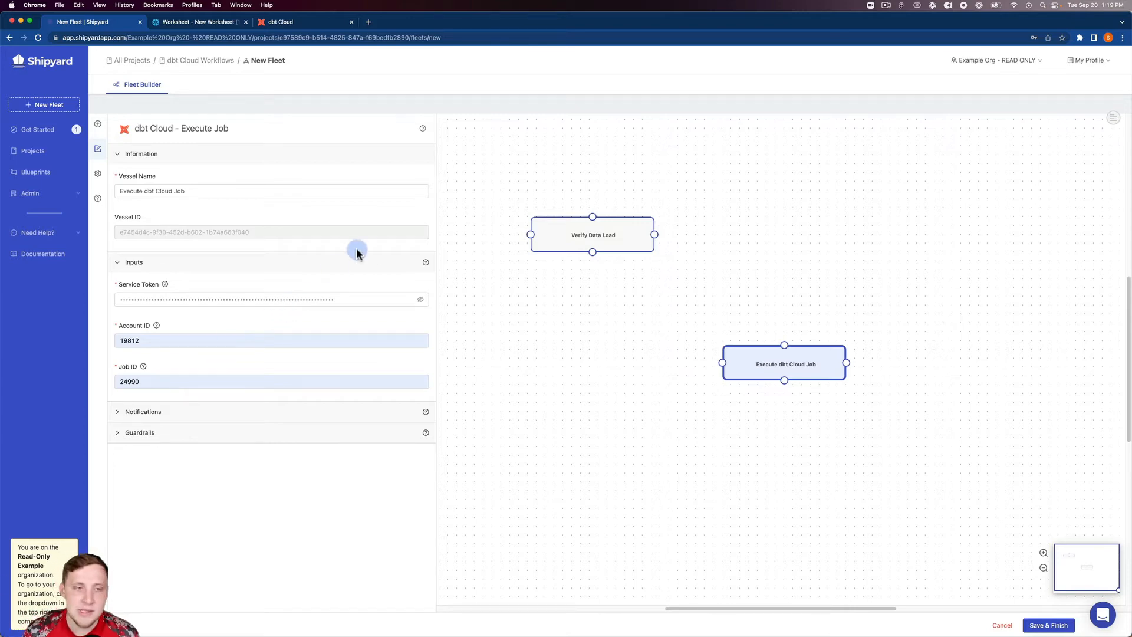
- Place the Execute dbt Cloud Job vessel to the right of Verify Data Load and connect Verify Data Load to it on success
{"action": "mouse_move", "coordinate": [423, 130]}
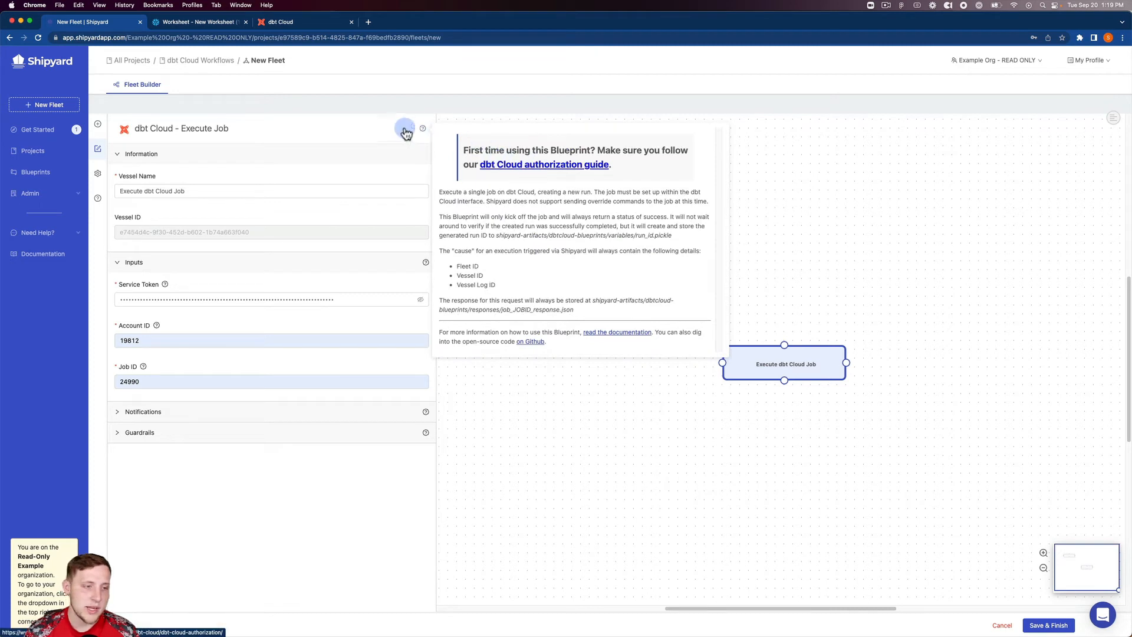
{"action": "left_click_drag", "start_coordinate": [792, 361], "coordinate": [806, 236]}
{"action": "left_click_drag", "start_coordinate": [654, 234], "coordinate": [734, 235]}
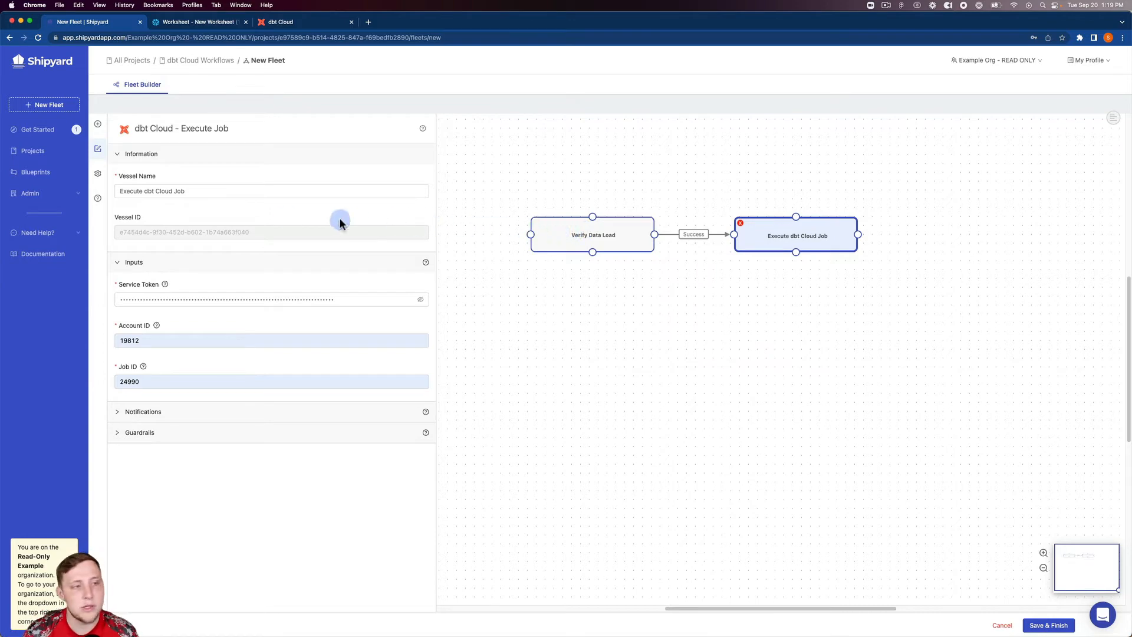
- Name the fleet "Snowflake + dbt Cloud: Verify Data Load" and save it
{"action": "left_click", "coordinate": [117, 176]}
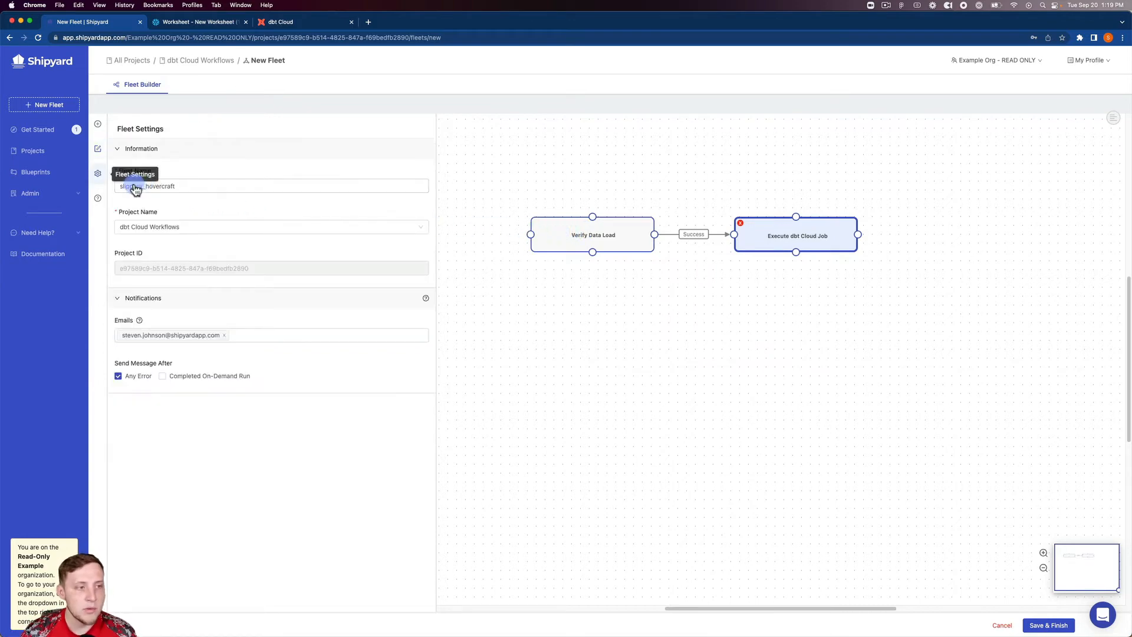
{"action": "double_click", "coordinate": [205, 189]}
{"action": "type", "text": "S"}
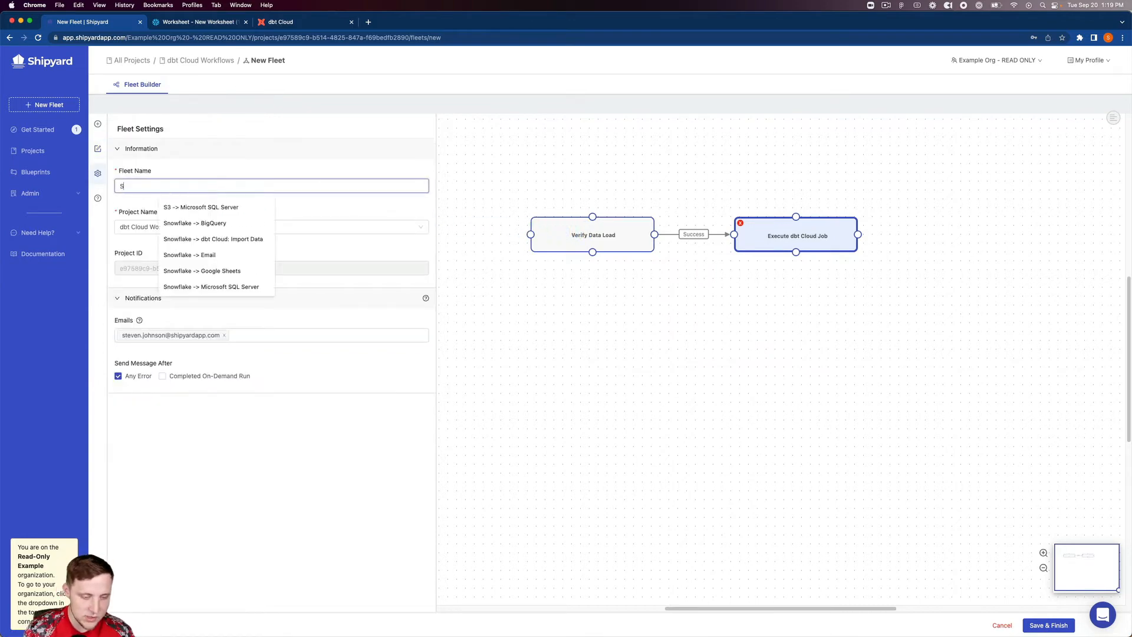
{"action": "type", "text": "nowflake "}
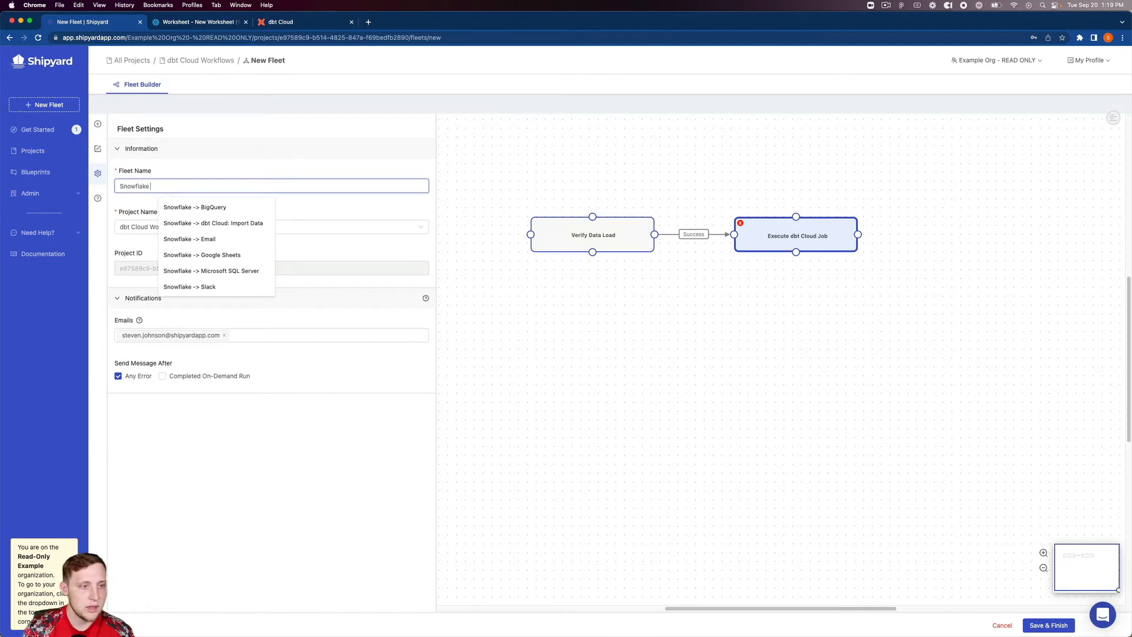
{"action": "type", "text": "dbt"}
{"action": "key", "text": "BackSpace"}
{"action": "key", "text": "BackSpace"}
{"action": "key", "text": "BackSpace"}
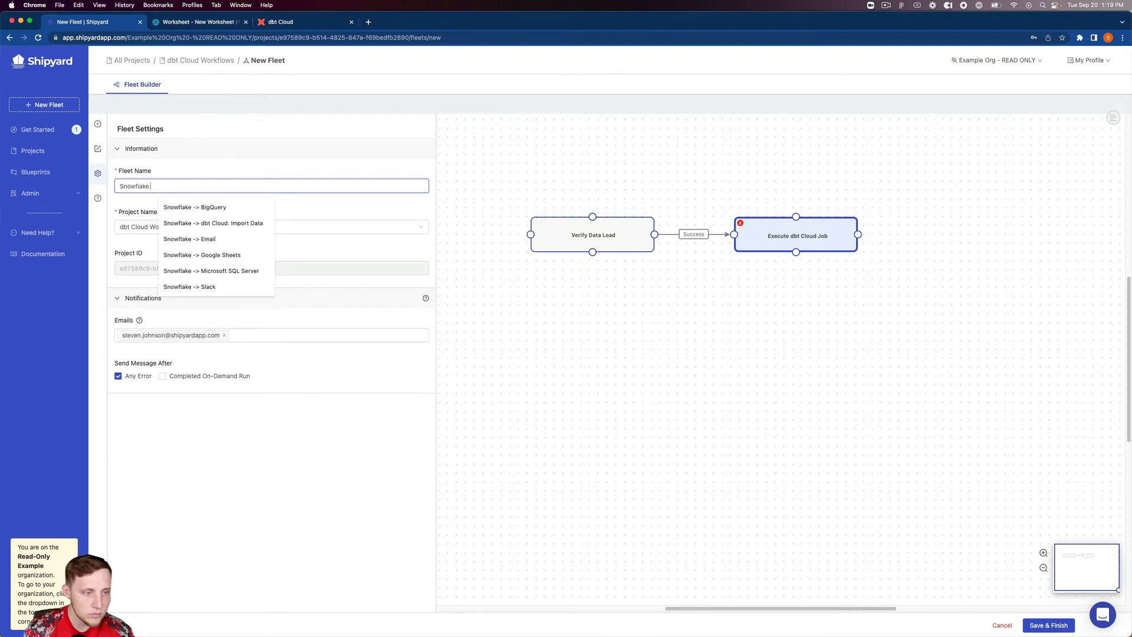
{"action": "type", "text": "+ dbt Cloud: Verify Data Load"}
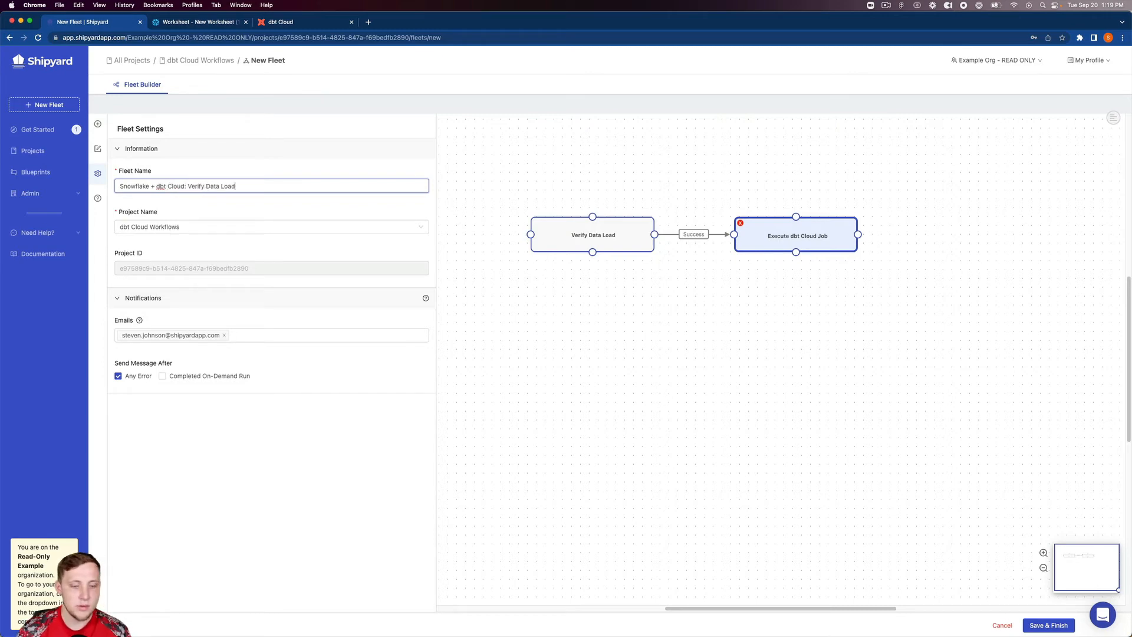
{"action": "left_click", "coordinate": [1041, 626]}
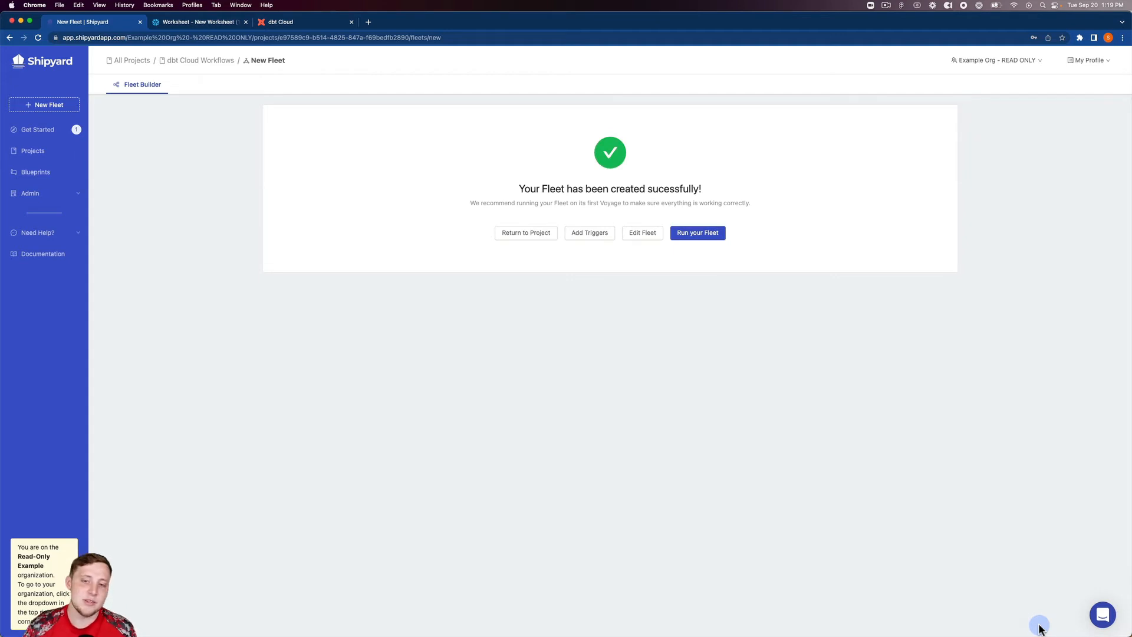
- Run the newly created fleet and examine the output log of its Verify Data Load vessel
{"action": "left_click", "coordinate": [699, 232]}
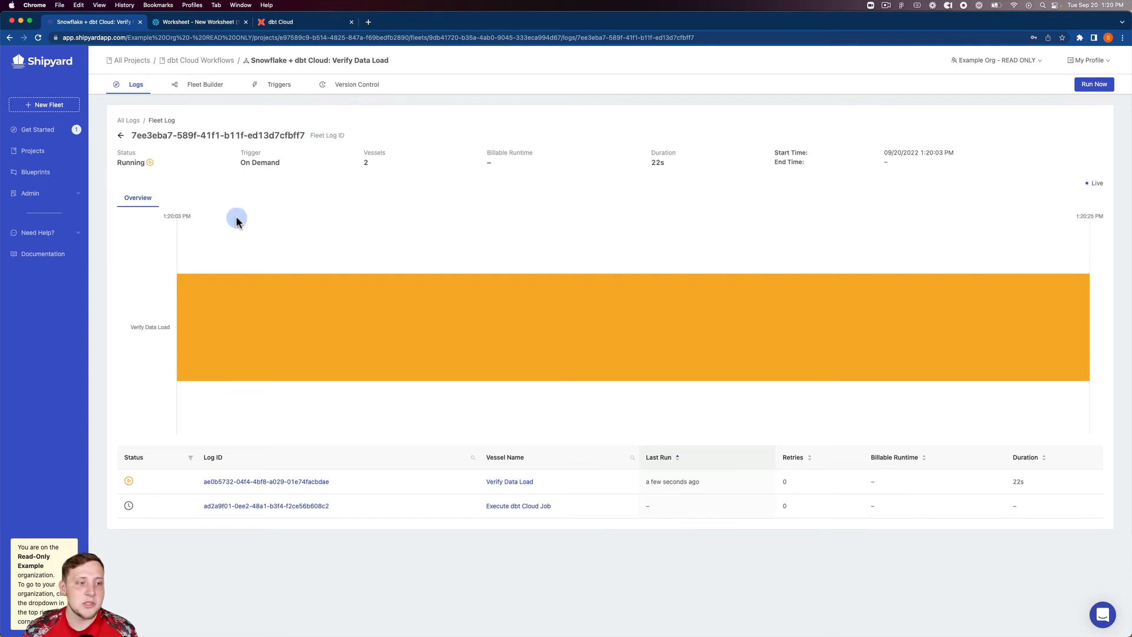
{"action": "mouse_move", "coordinate": [273, 293]}
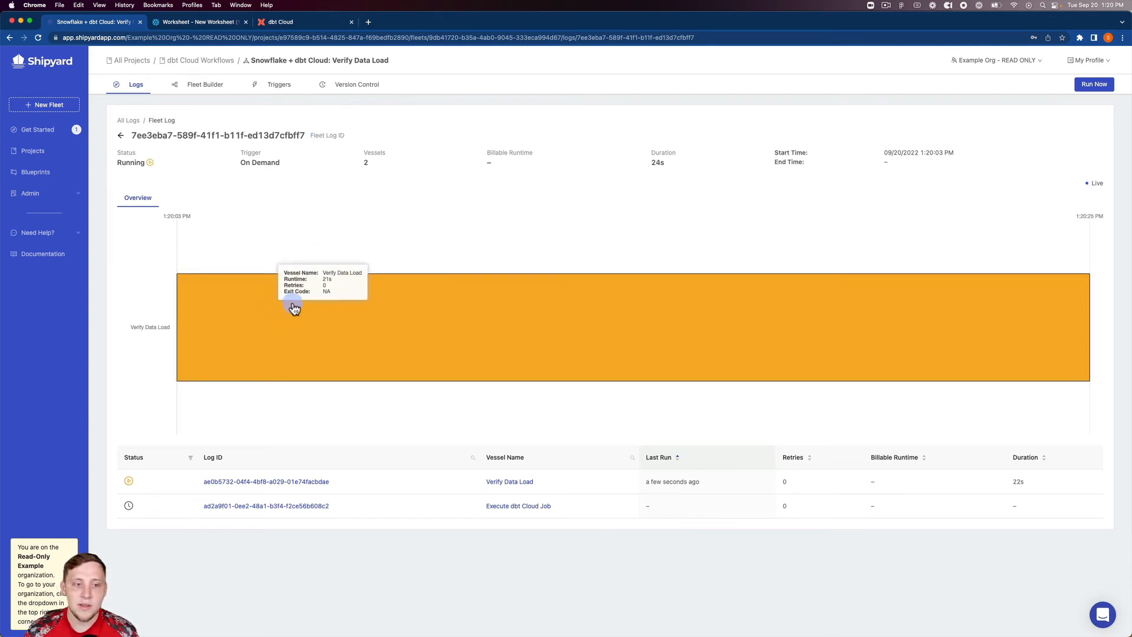
{"action": "left_click", "coordinate": [335, 318]}
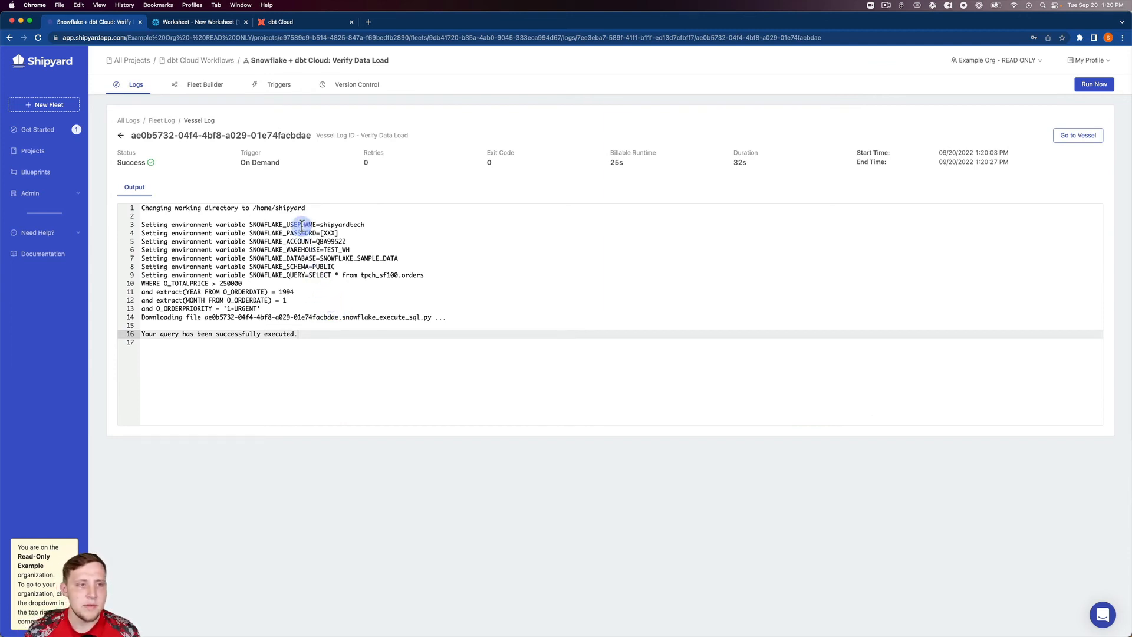
{"action": "left_click_drag", "start_coordinate": [324, 235], "coordinate": [338, 272]}
{"action": "left_click", "coordinate": [337, 268]}
{"action": "left_click", "coordinate": [337, 233]}
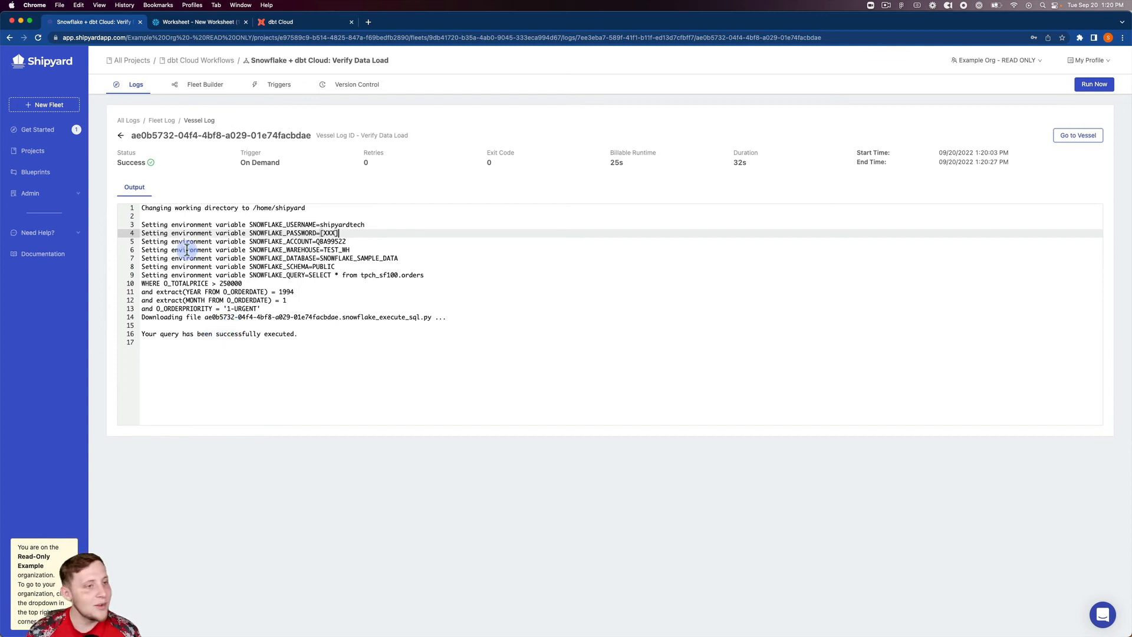
- Return to the fleet log and view the output log of the Execute dbt Cloud Job vessel
{"action": "left_click", "coordinate": [121, 136]}
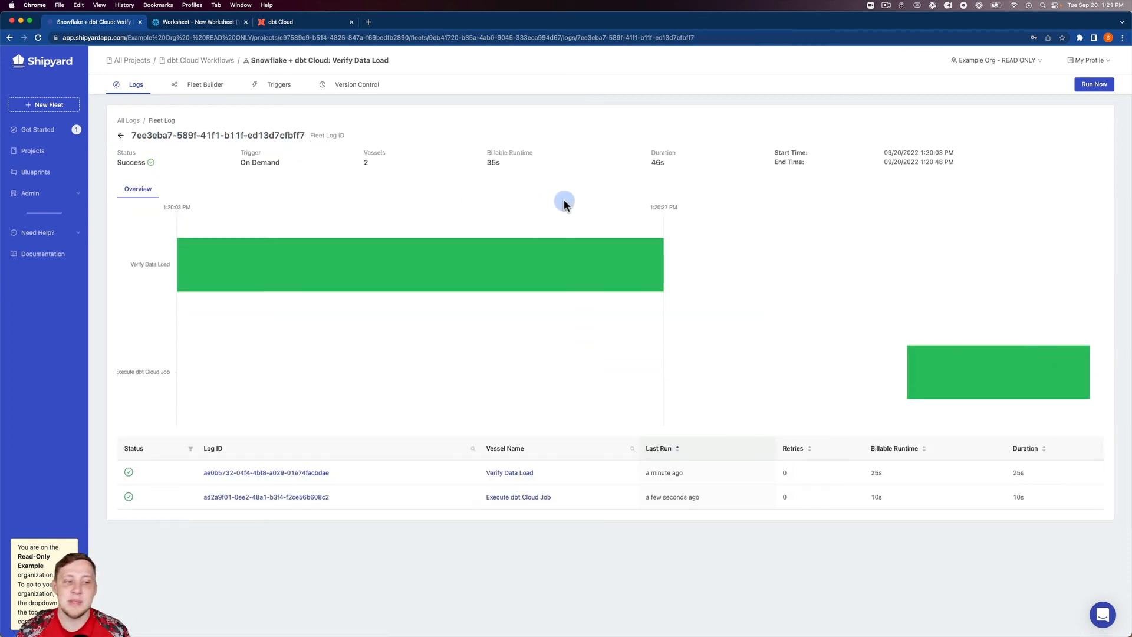
{"action": "left_click", "coordinate": [932, 369]}
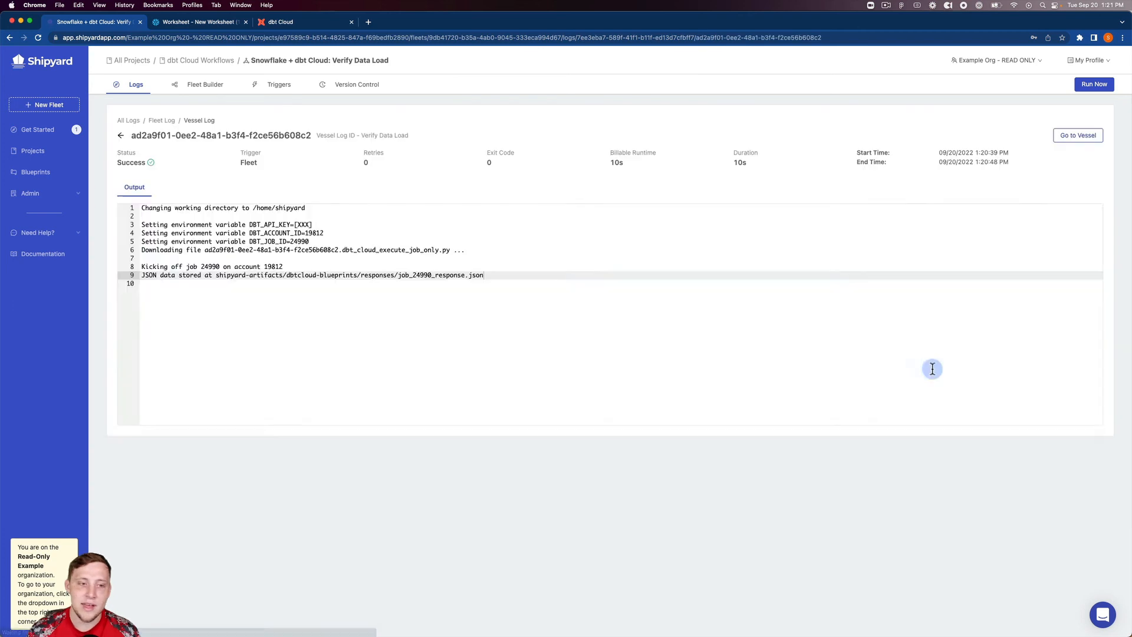